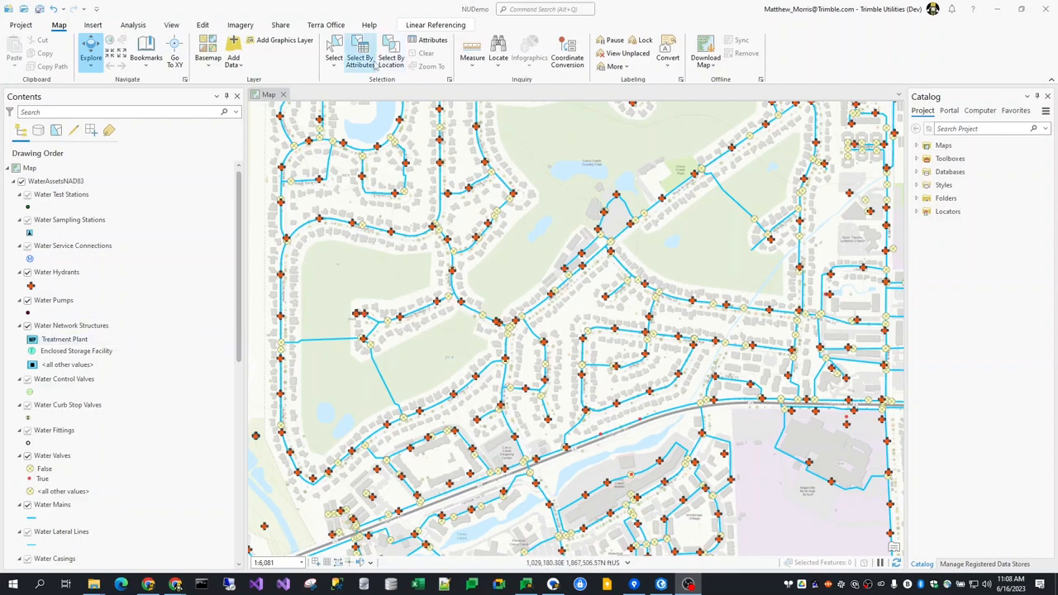
Step: Sign in to Terra Office and start a new project named NUDemo5 in the jmmNorthAmerica [North America] Connect project
left_click(329, 26)
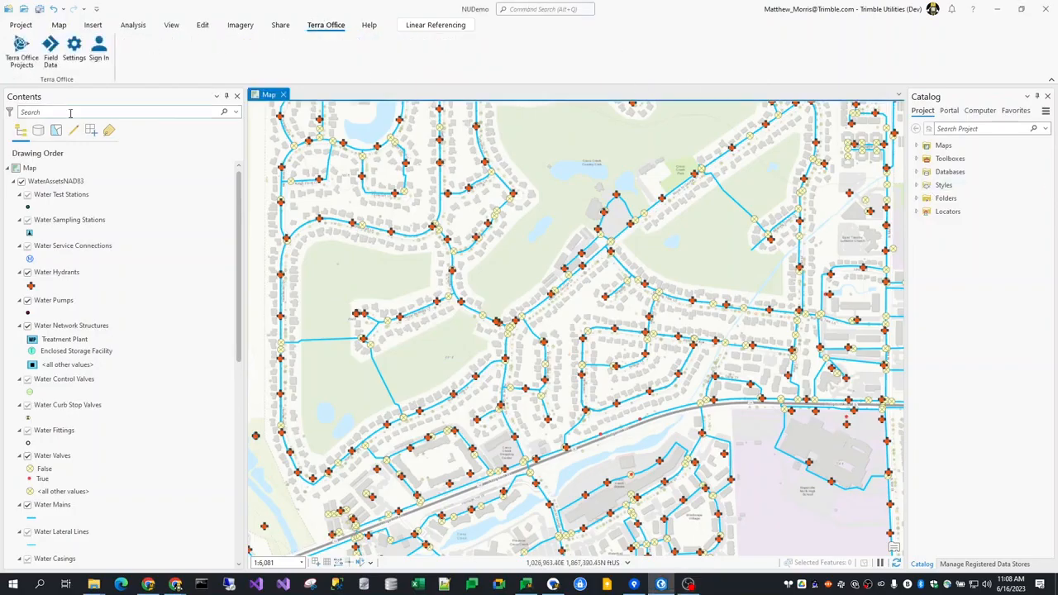
left_click(101, 55)
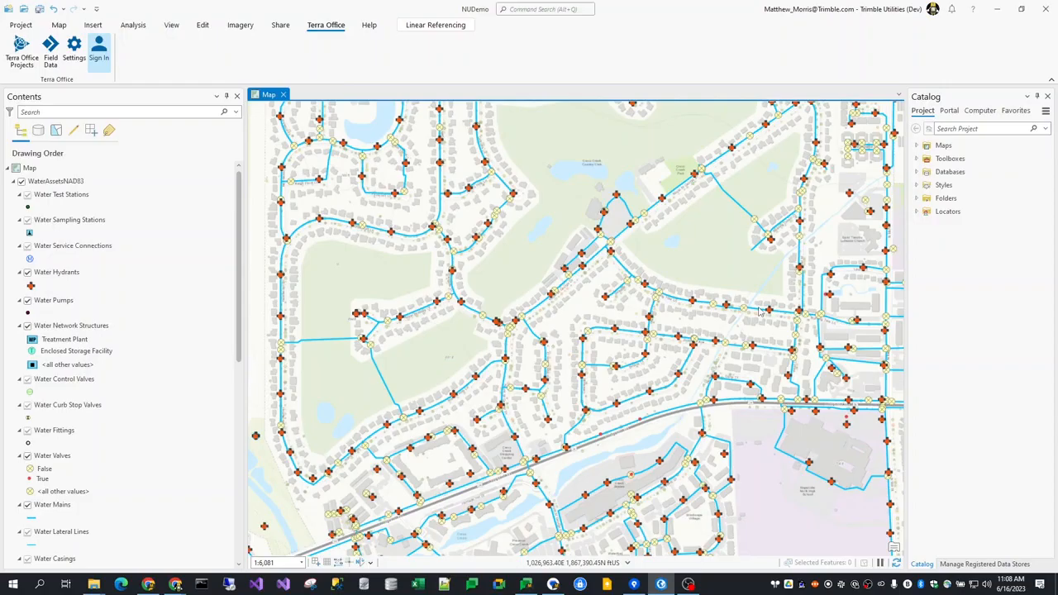
left_click(22, 58)
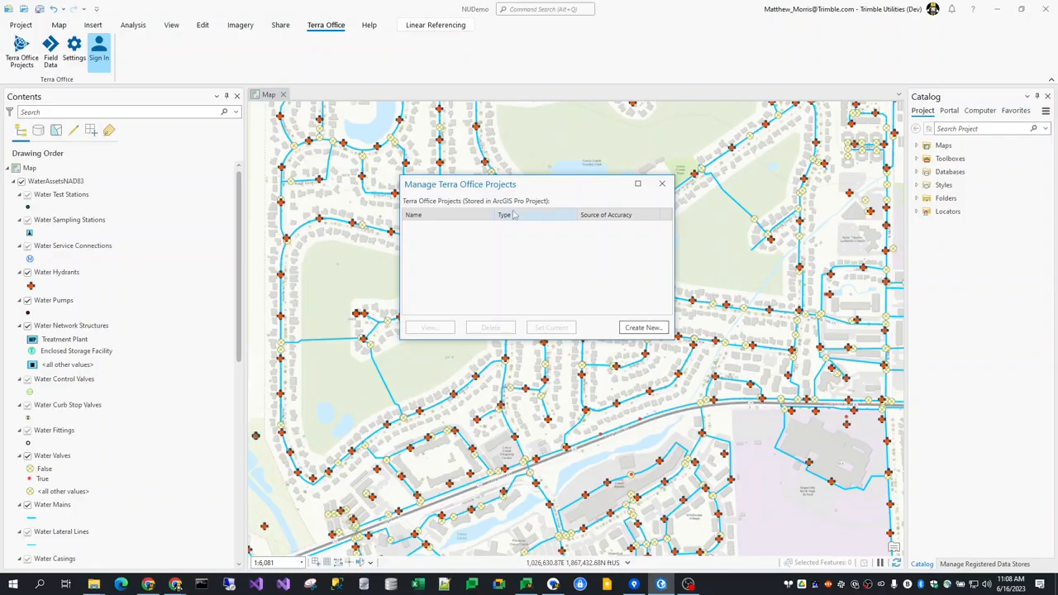
left_click(653, 328)
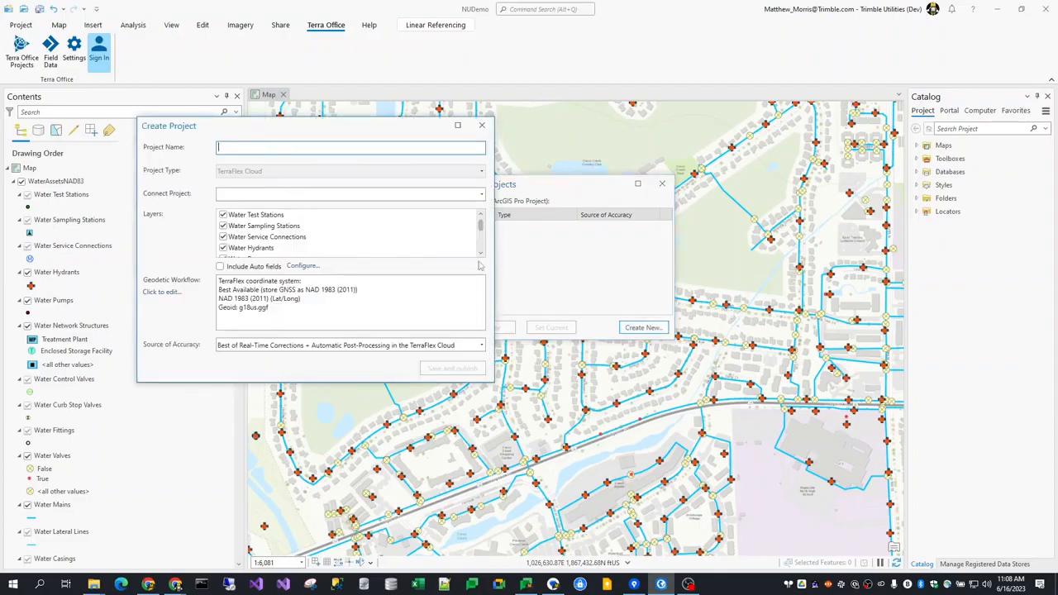
type("NUDemo5")
left_click(271, 196)
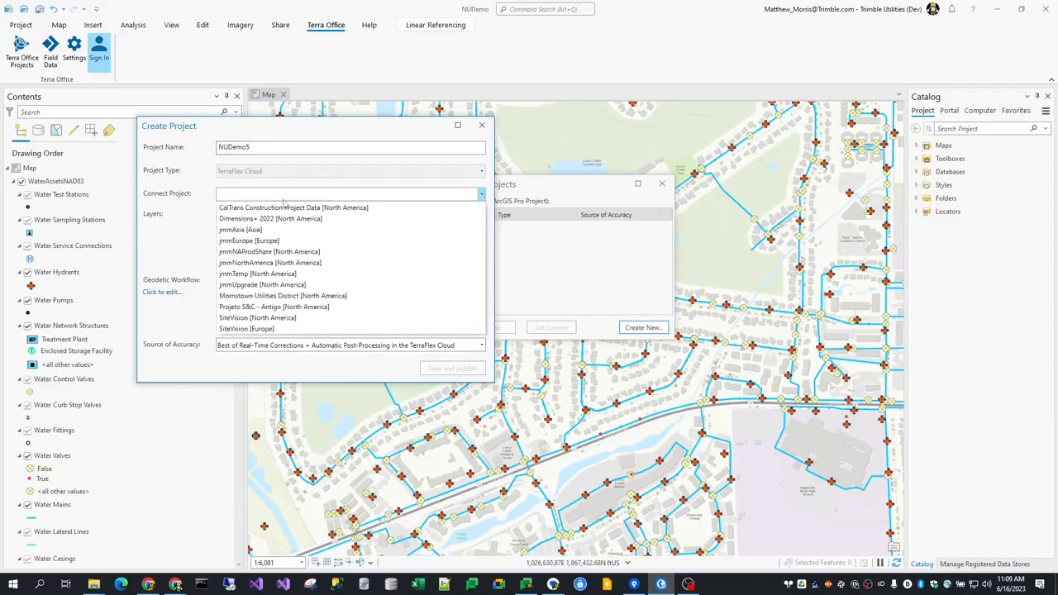
left_click(285, 262)
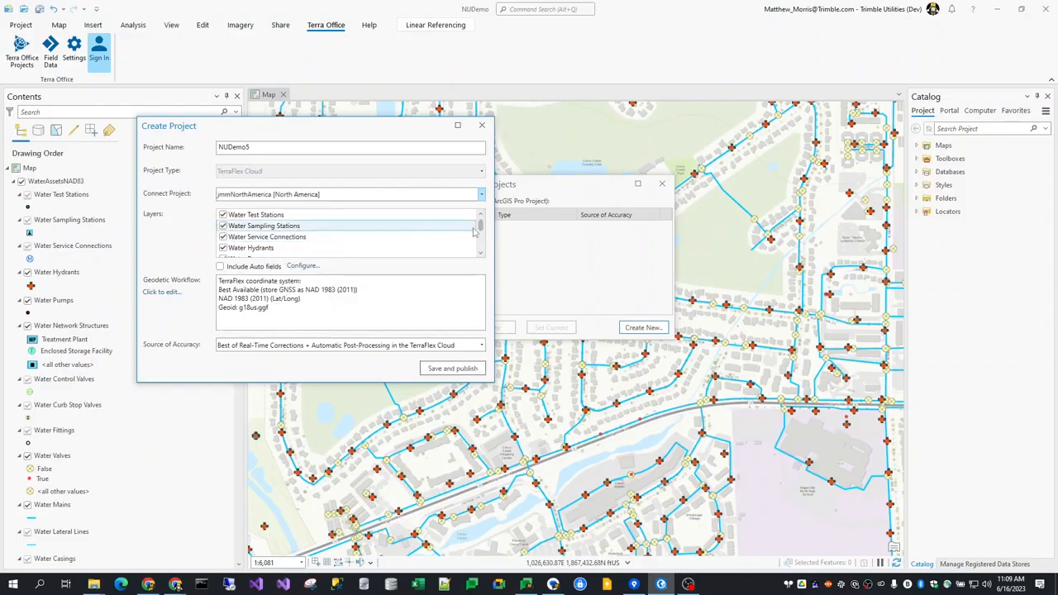
Step: Exclude the Water Construction Lines, Abandoned Lines, Abandoned Points, Structures, Casings, Lateral Lines and Mains layers from the project
left_click_drag(475, 232, 476, 250)
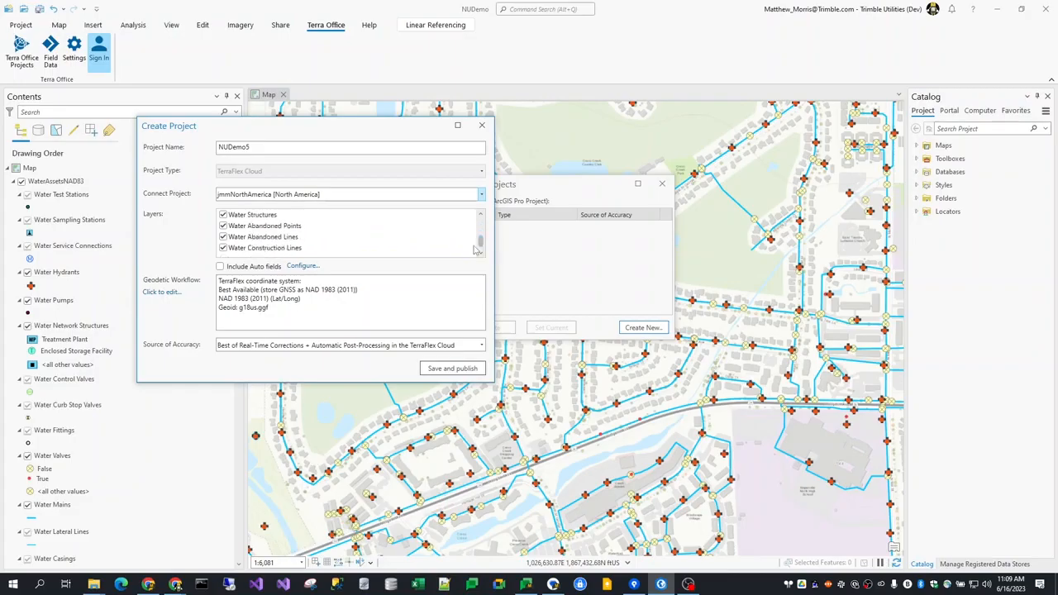
left_click(222, 248)
left_click(222, 236)
left_click(223, 225)
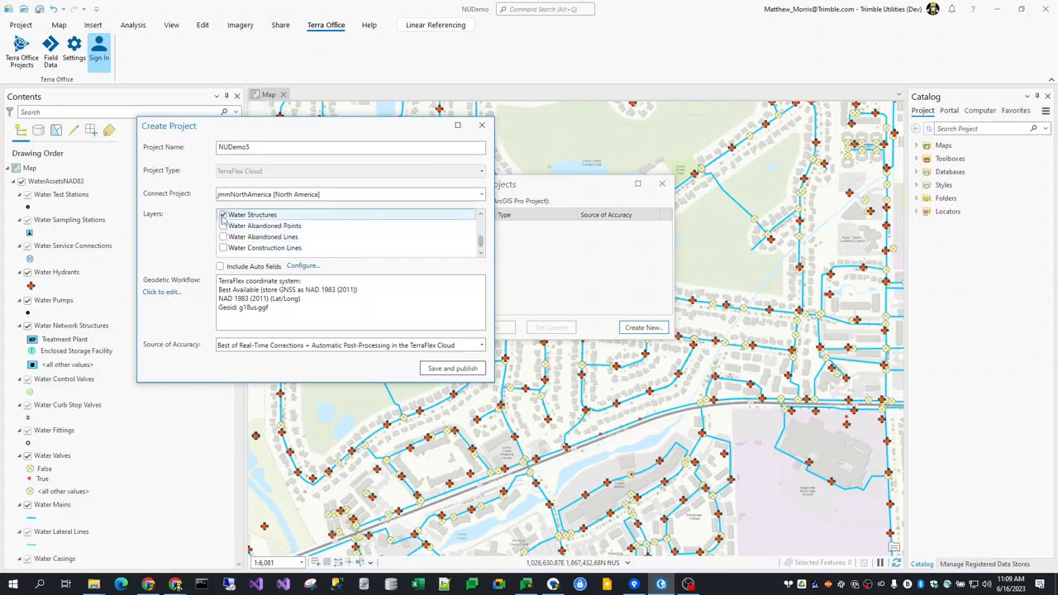
left_click(223, 216)
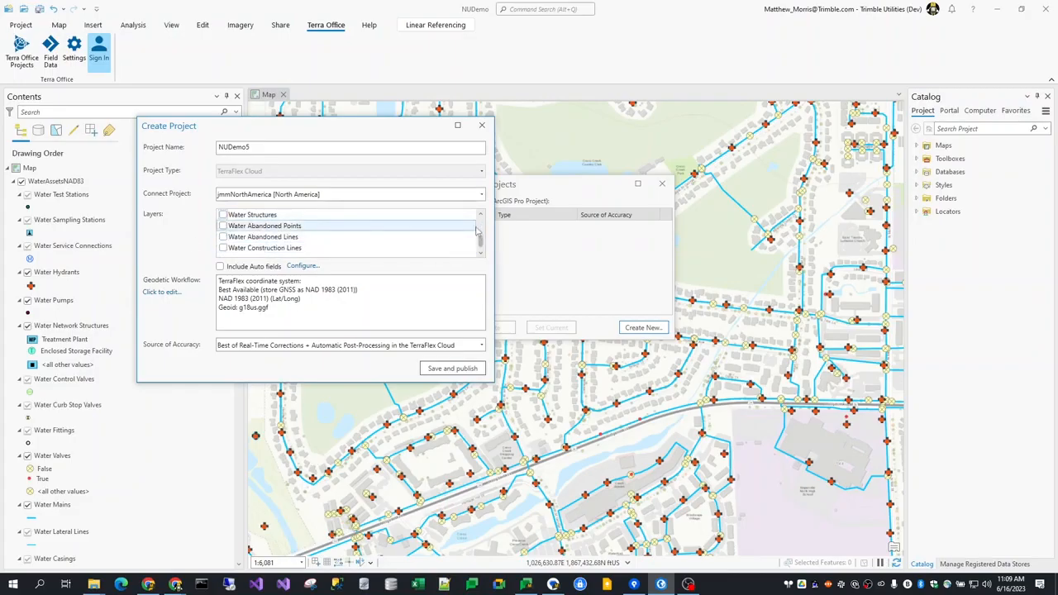
mouse_move(476, 232)
left_mouse_down()
mouse_move(478, 219)
mouse_move(480, 235)
left_mouse_up()
left_click(224, 237)
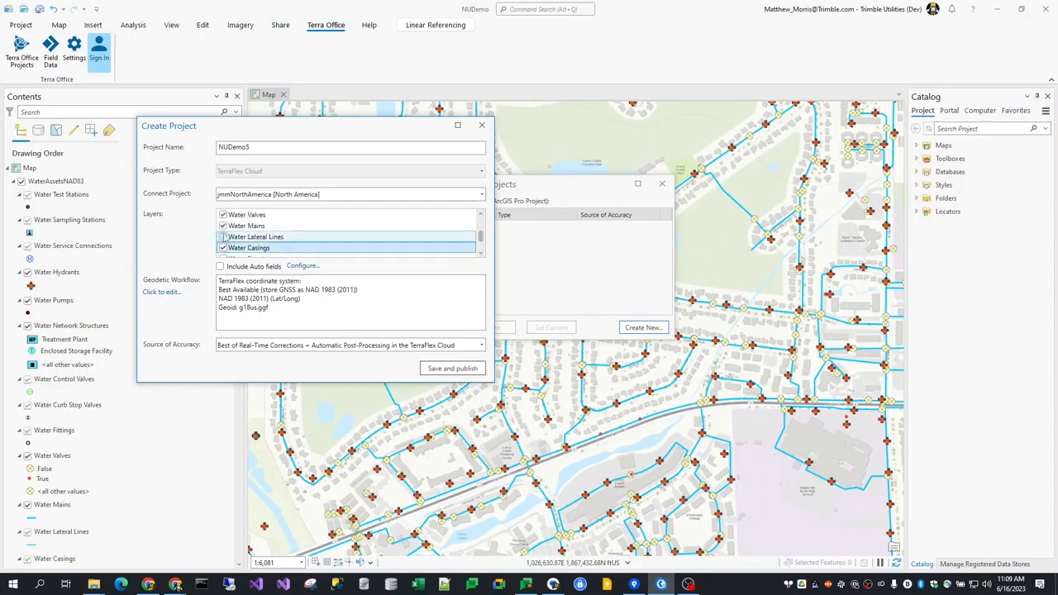
left_click(223, 248)
left_click(224, 226)
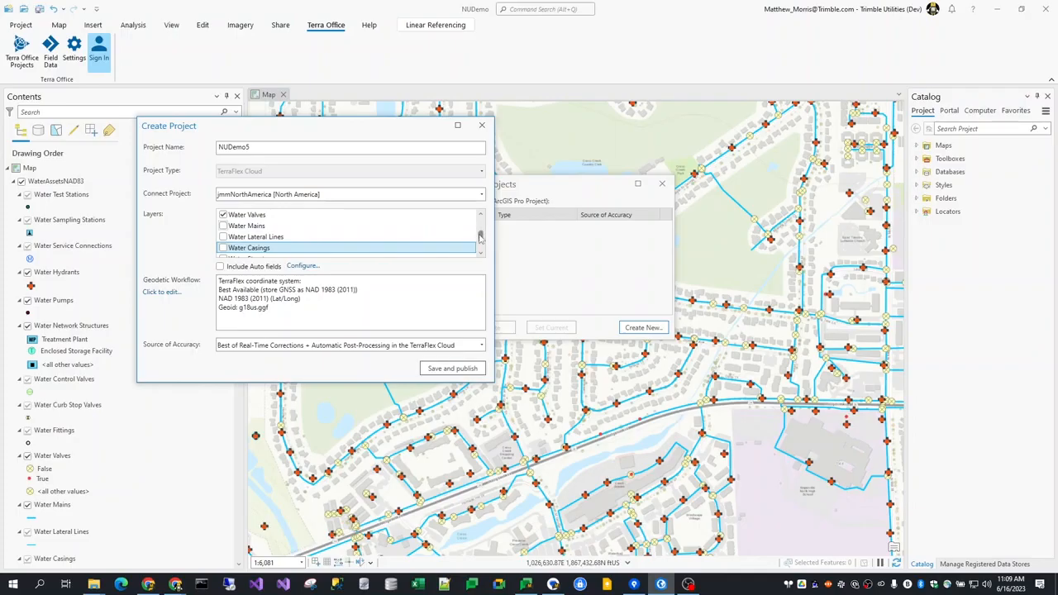
Step: Exclude the Water Valves, Fittings, Curb Stop Valves, Control Valves, Network Structures and Pumps layers from the project
left_click_drag(480, 238, 479, 232)
left_click(223, 248)
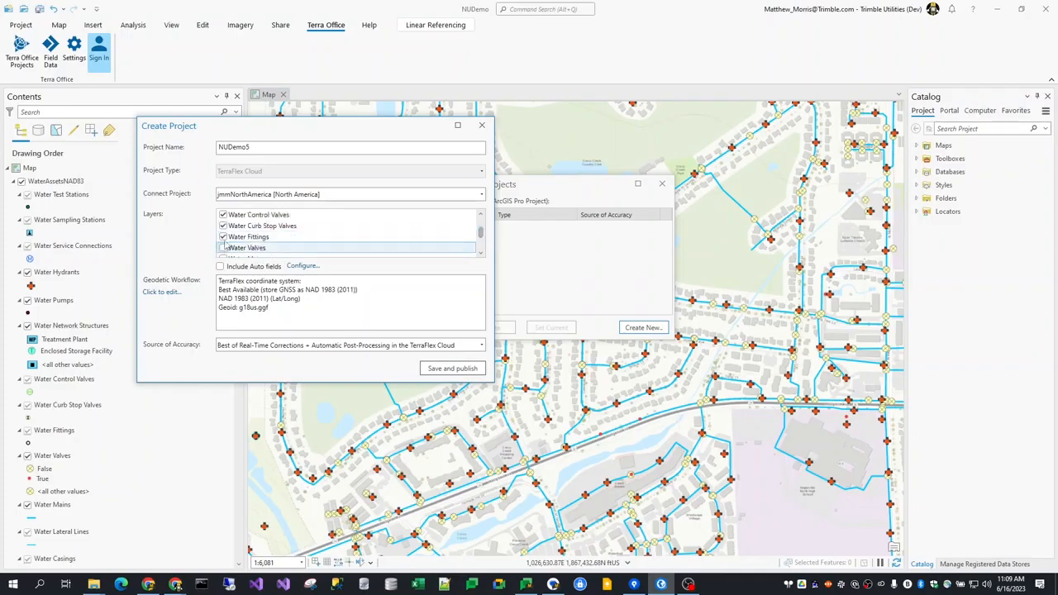
left_click(223, 237)
left_click(223, 226)
left_click_drag(481, 236, 481, 234)
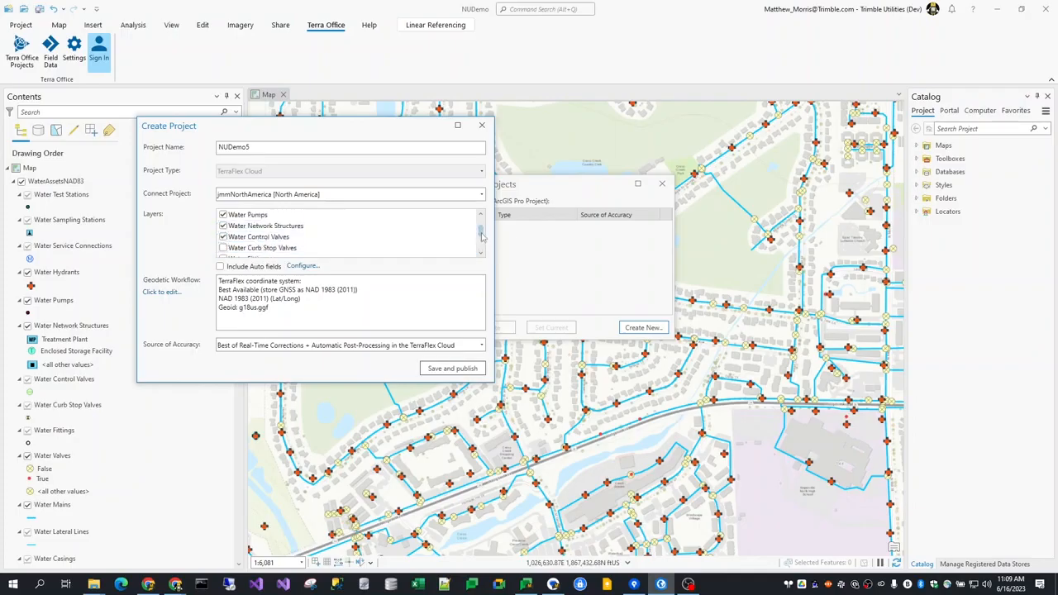
left_click(223, 237)
left_click(223, 226)
scroll(360, 238, "up", 1)
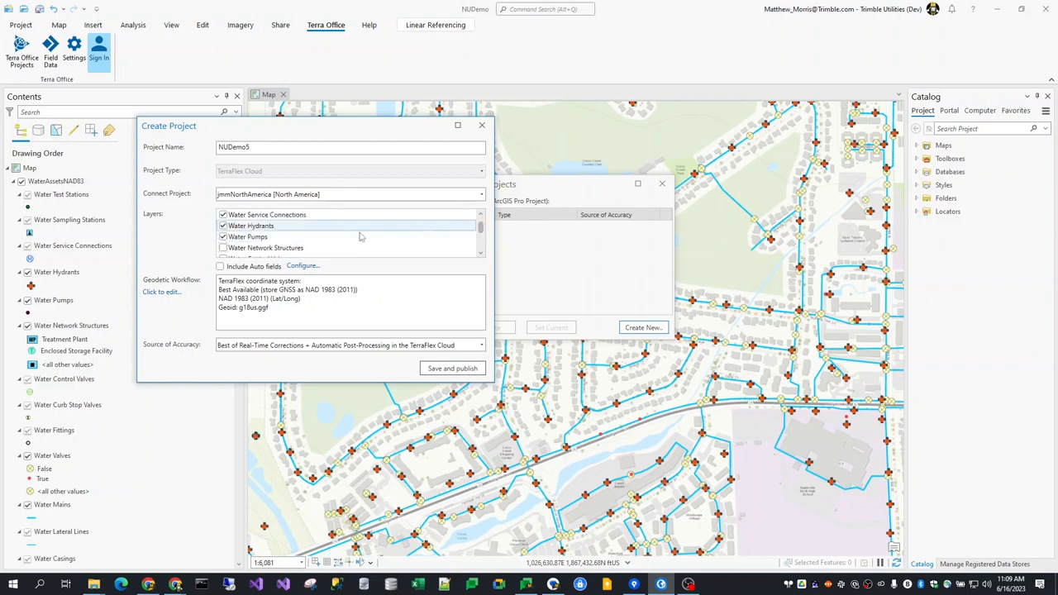
left_click(223, 237)
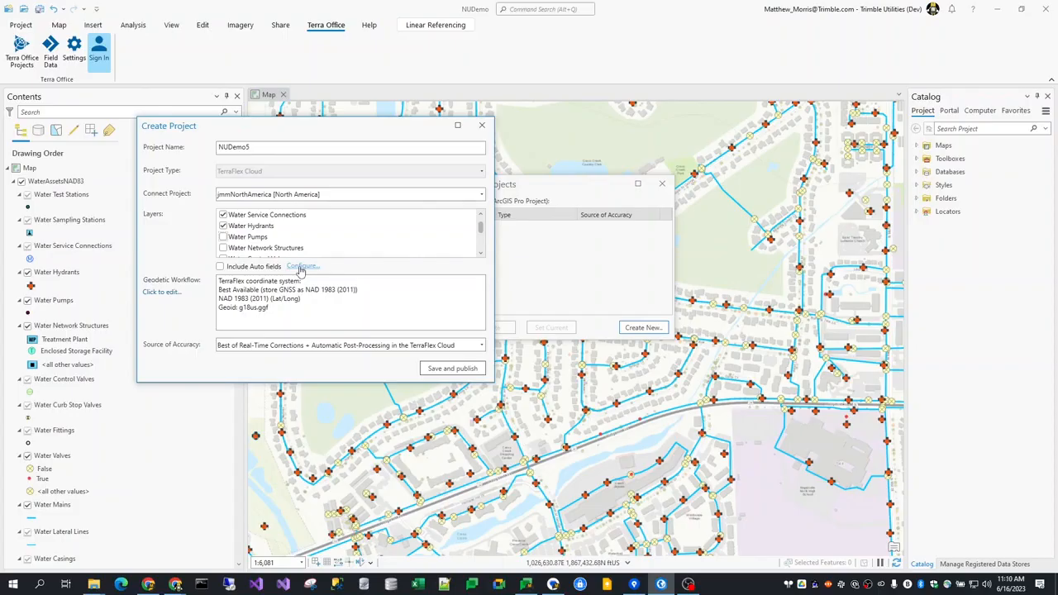
Step: Add Correction status, Correction source, Created on (device time) and Updated on (device time) to the auto field options and save them
left_click(301, 268)
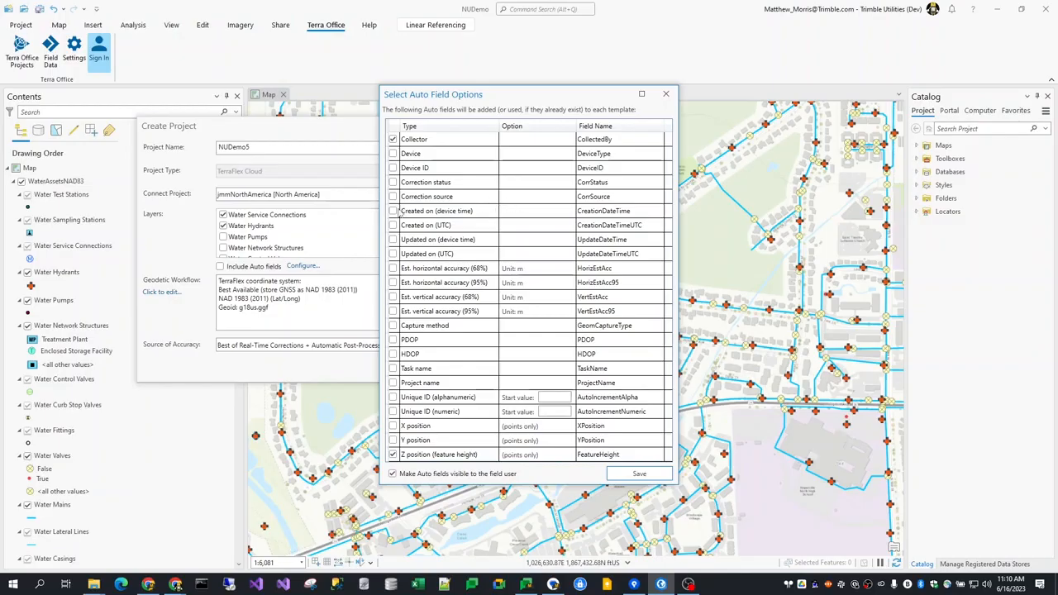
left_click(394, 182)
left_click(393, 196)
left_click(394, 210)
left_click(394, 240)
left_click(643, 476)
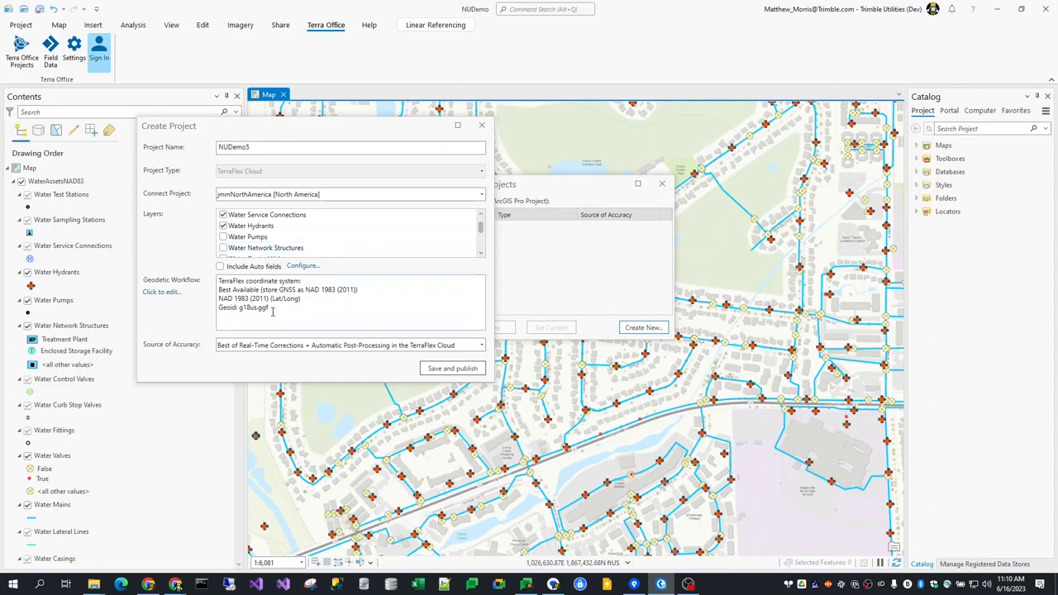
Step: Review the project's geodetic settings and workflow options, keeping Best Available (store GNSS as NAD 1983 (2011))
left_click(170, 294)
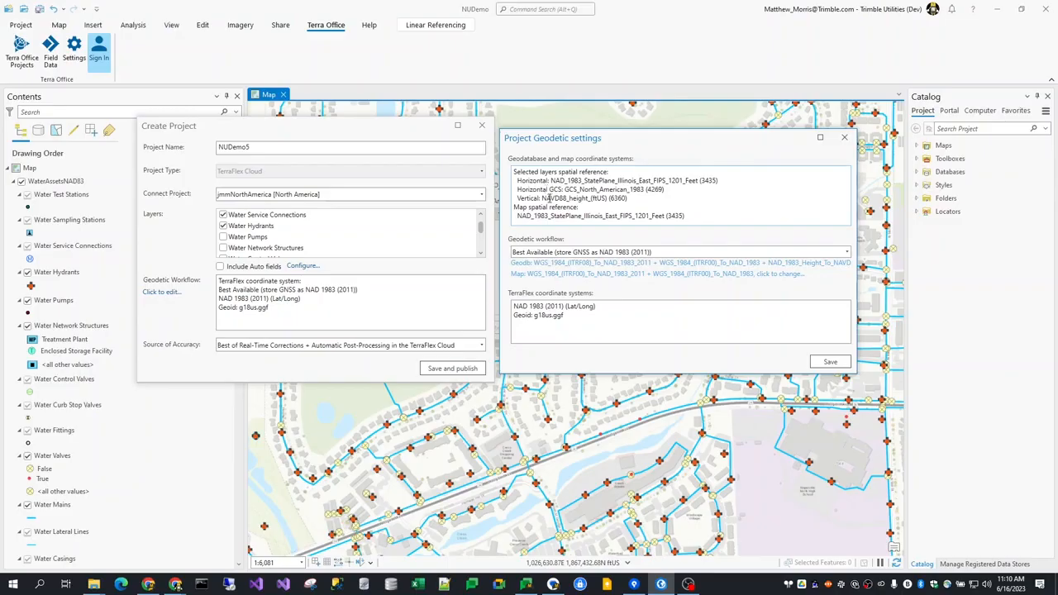
left_click(553, 253)
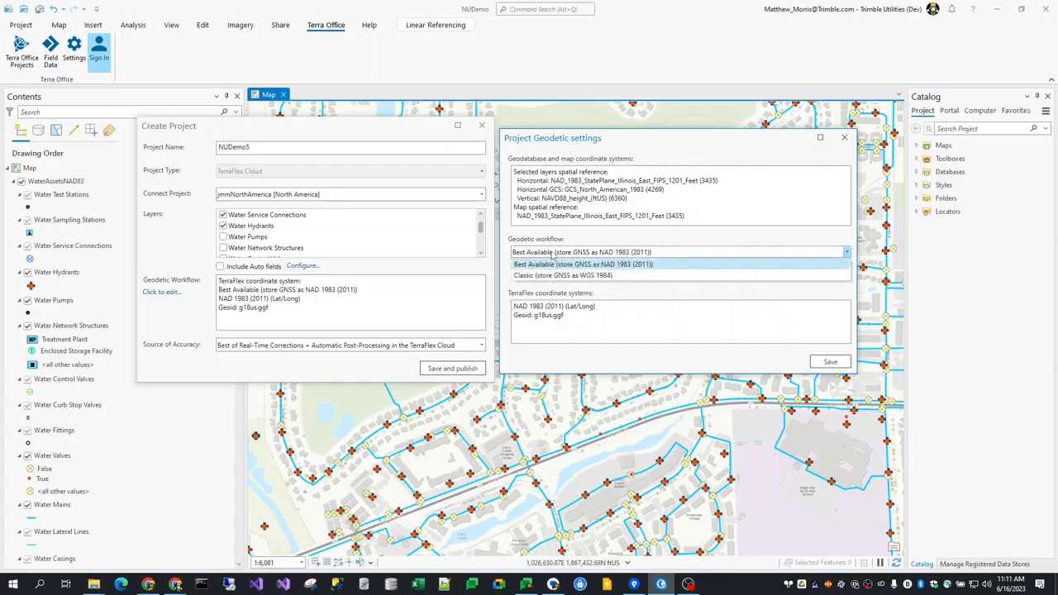
left_click(553, 258)
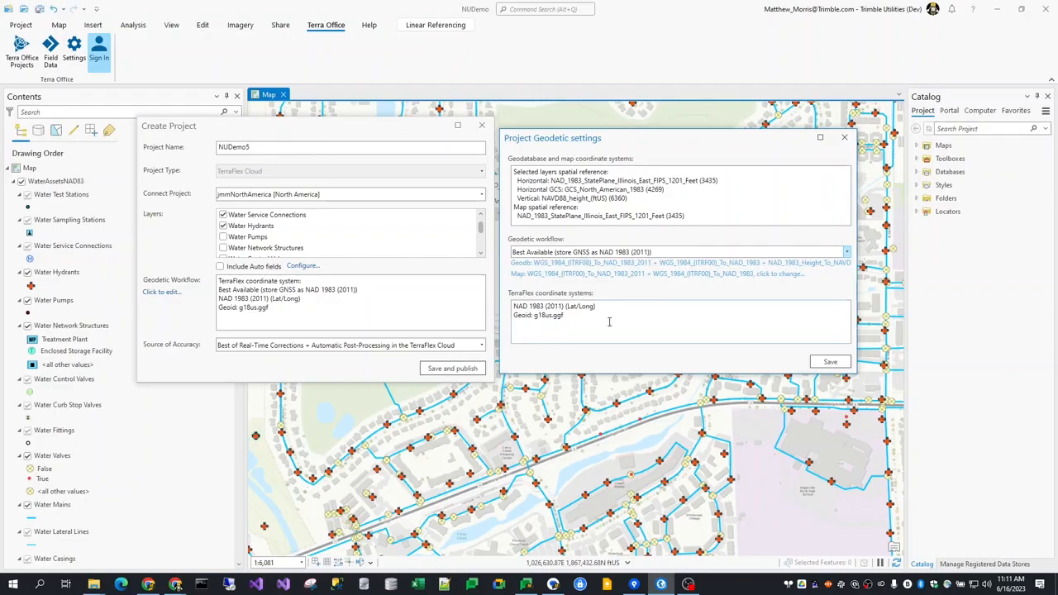
left_click(844, 138)
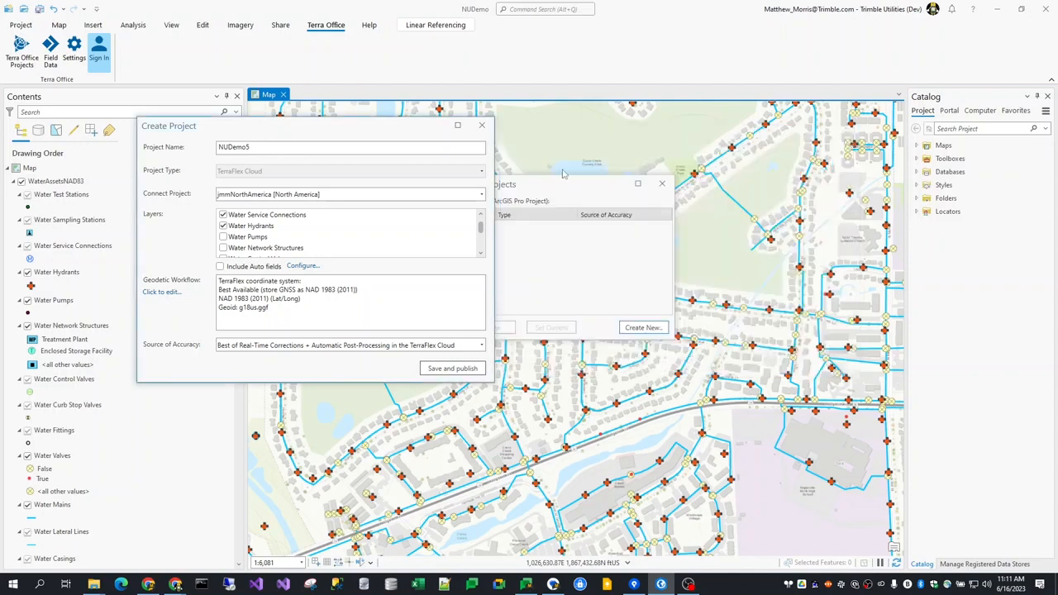
Step: Keep Best of Real-Time Corrections + Automatic Post-Processing in the TerraFlex Cloud as the source of accuracy, and save and publish the project
left_click(285, 348)
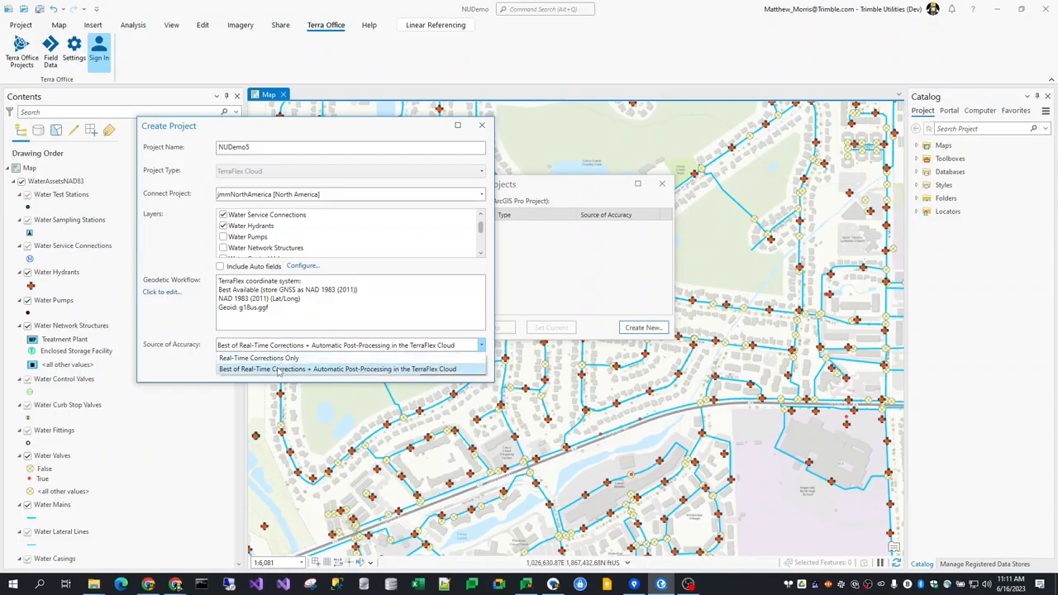
left_click(278, 370)
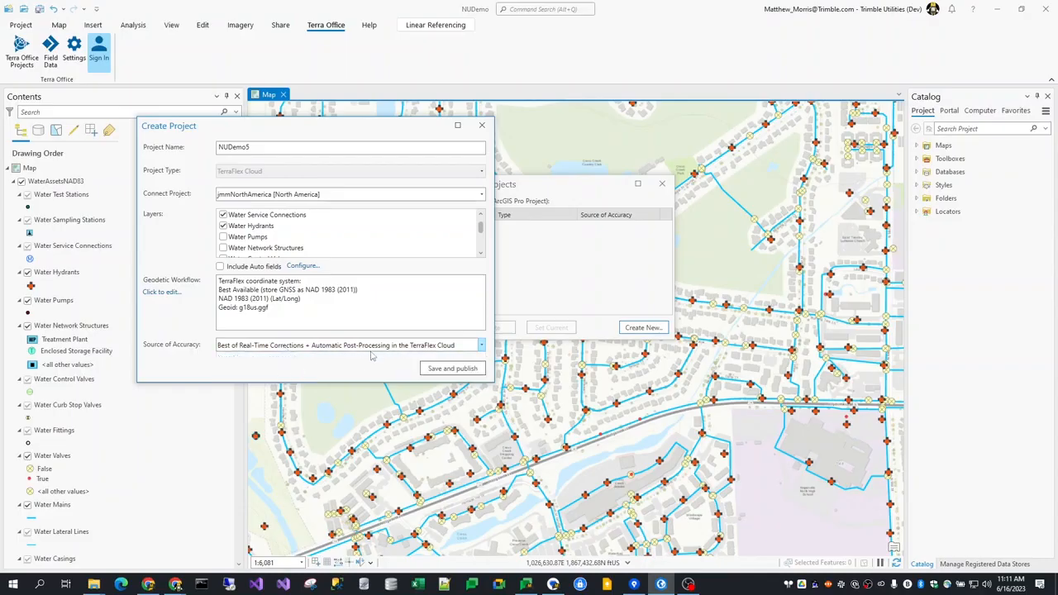
left_click(463, 369)
left_click(360, 276)
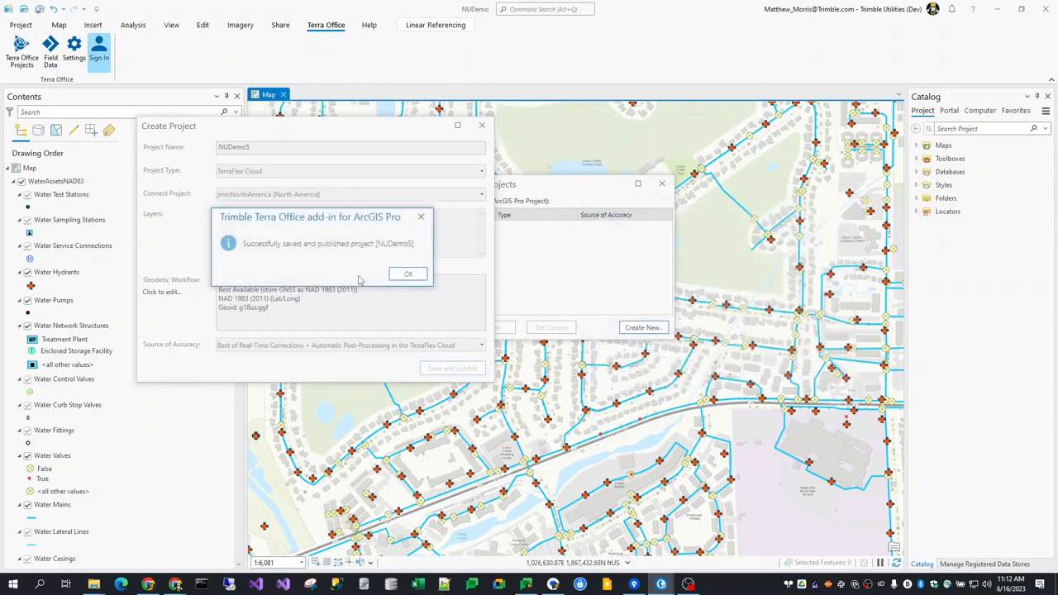
left_click(407, 276)
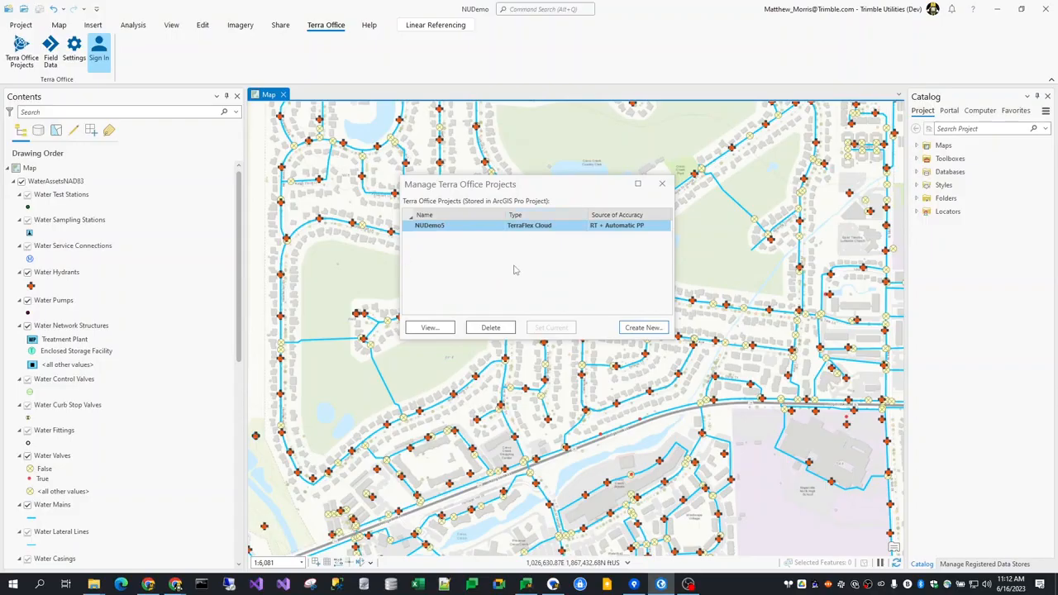
left_click_drag(501, 186, 488, 179)
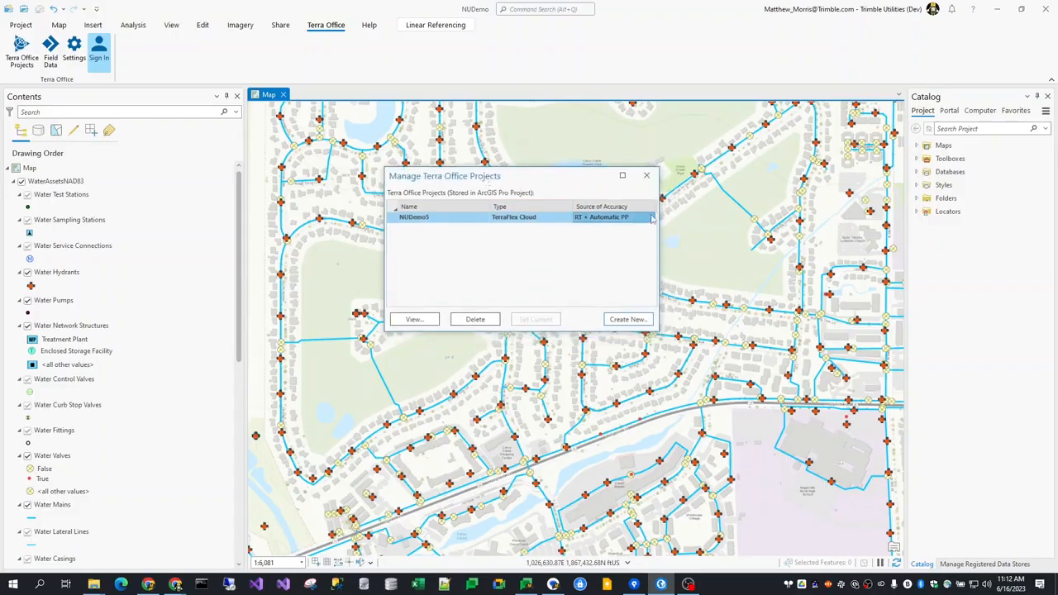
left_click(651, 177)
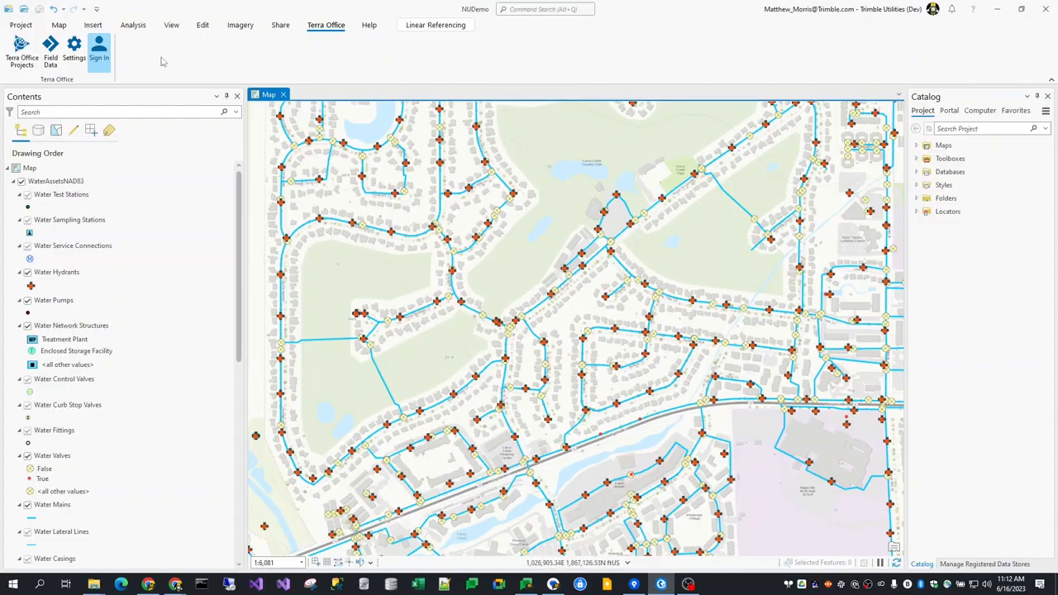
Step: Open form management for the project's field data and review the form download filter options
left_click(51, 51)
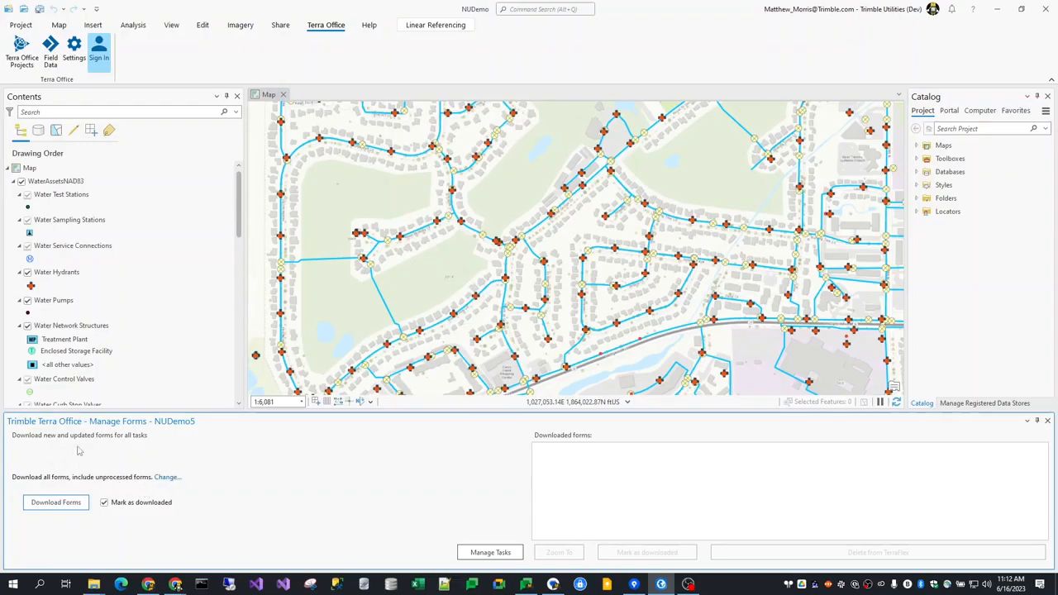
left_click(163, 480)
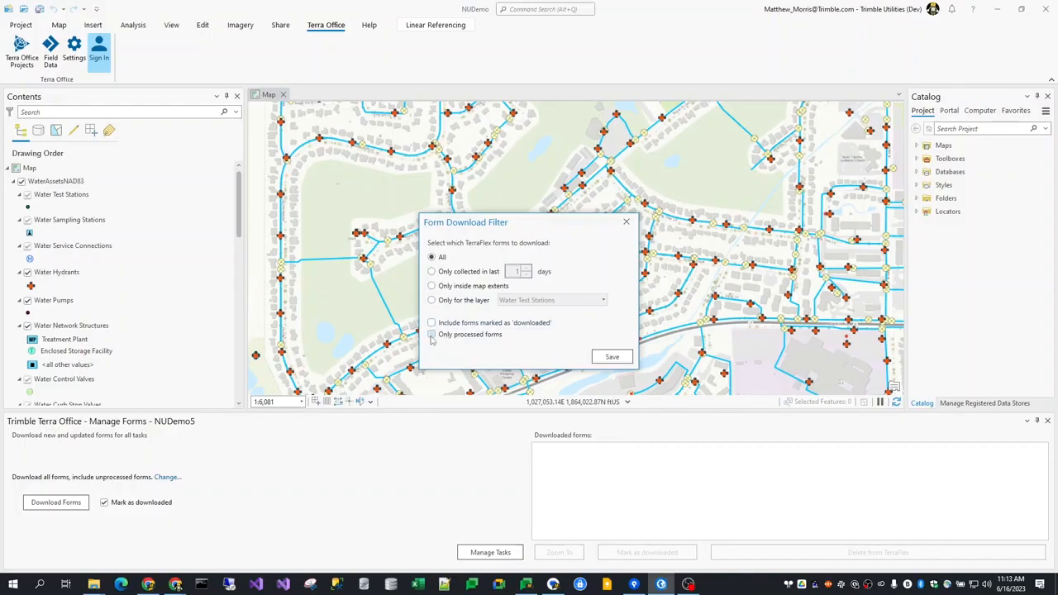
left_click(626, 221)
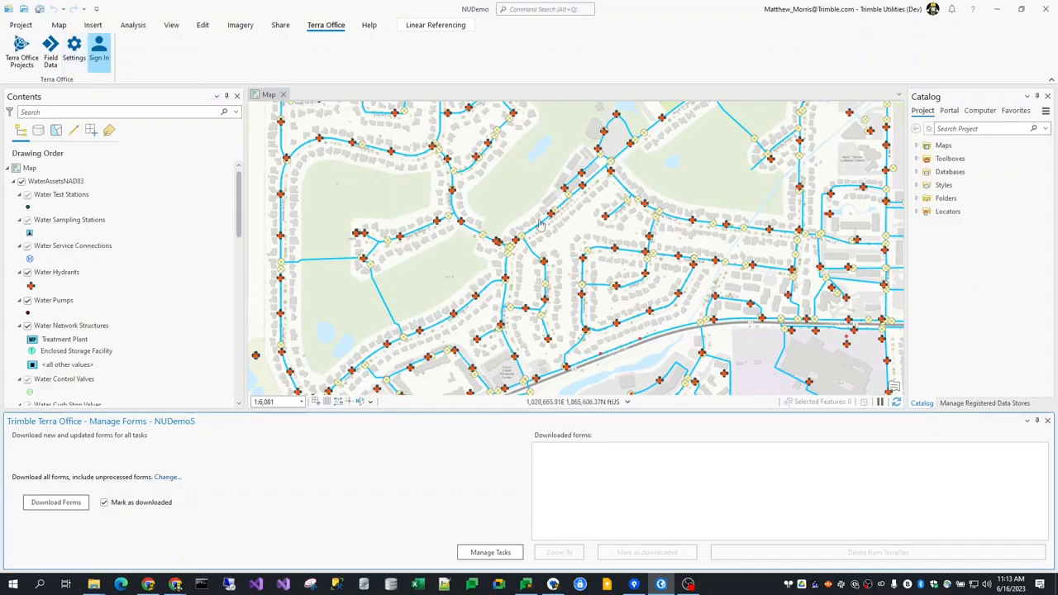
Step: Select the water features in the neighborhood at the center of the map and open task management for the project
left_click(59, 25)
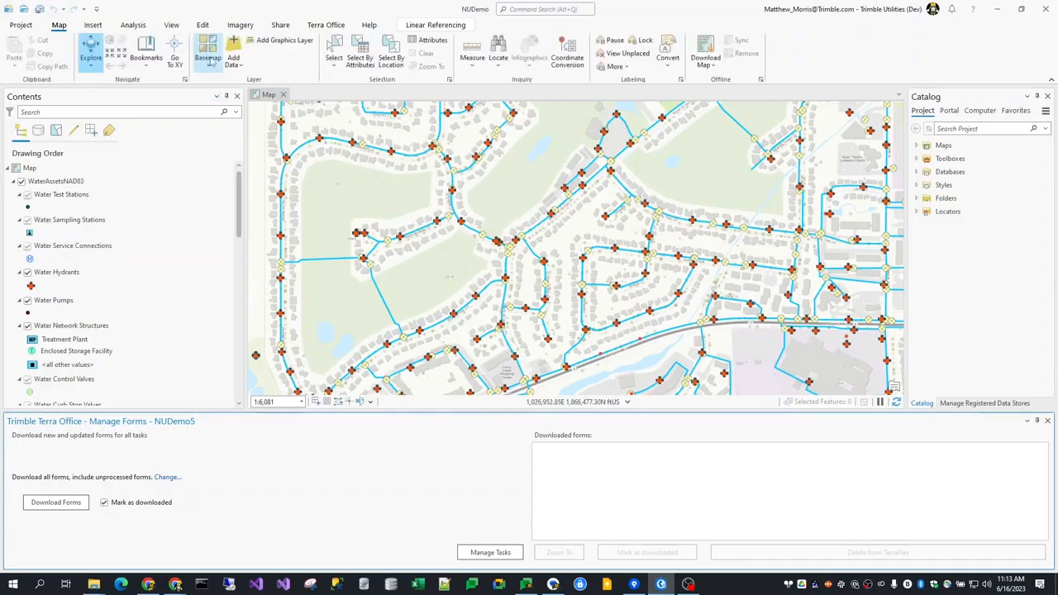
left_click_drag(473, 175, 685, 294)
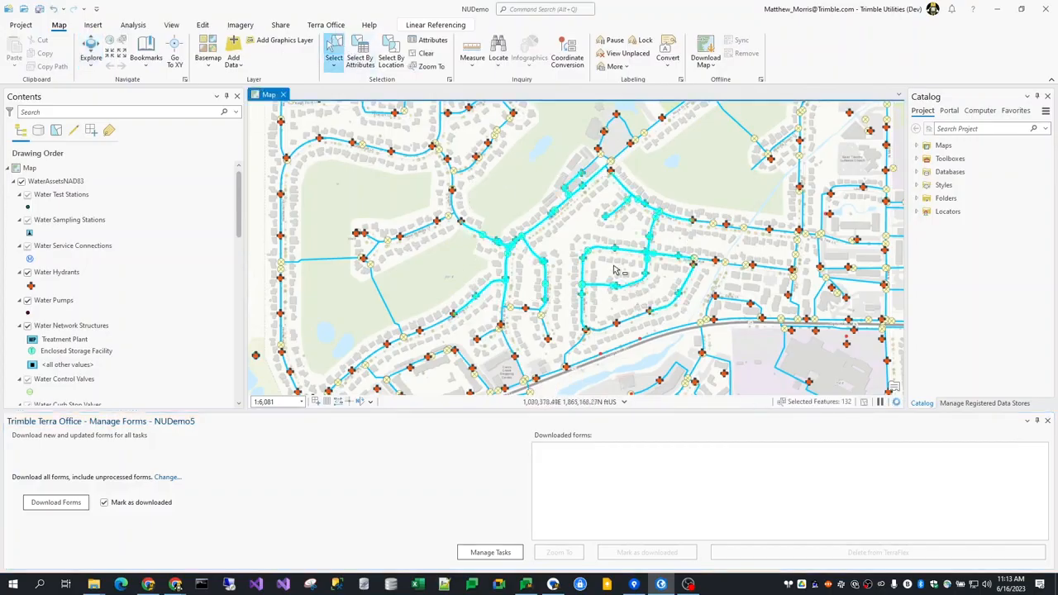
left_click(497, 554)
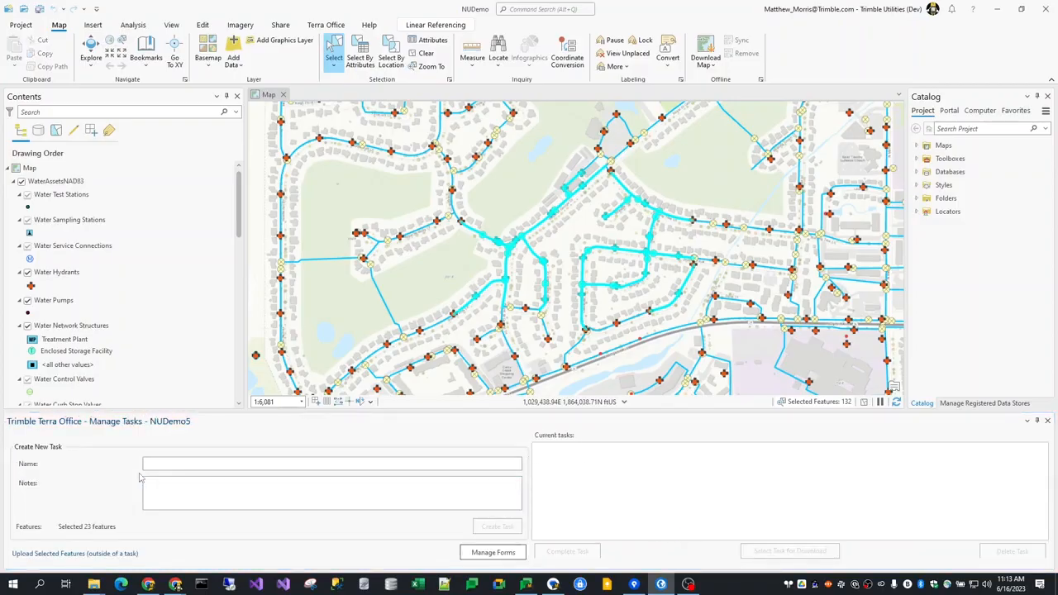
Step: Enter Daily Inspection as the new task's name, leave its notes empty and return to form management
left_click(170, 470)
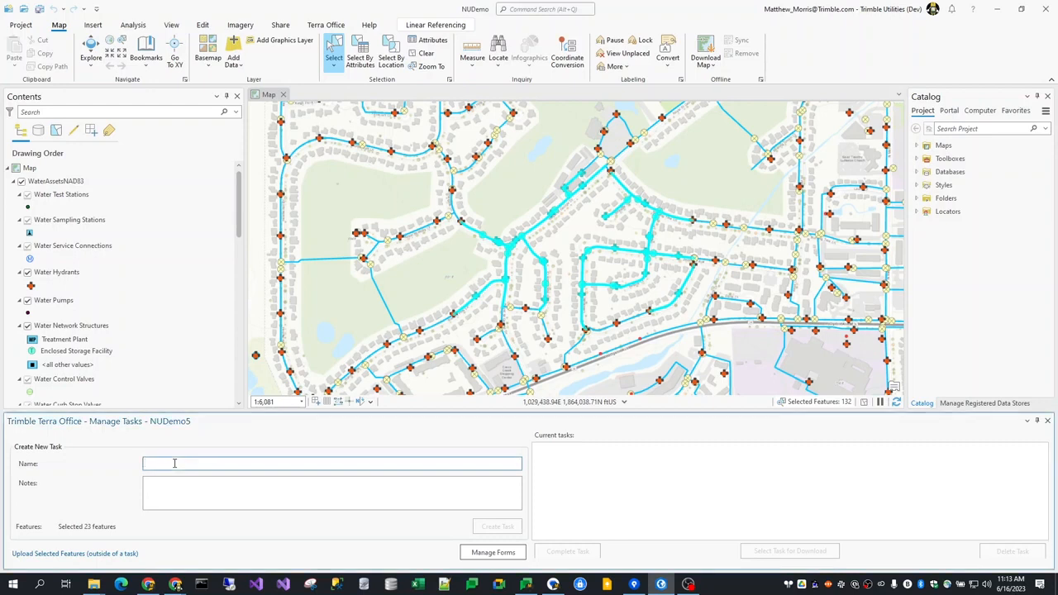
type("Daily Inspection")
left_click(155, 496)
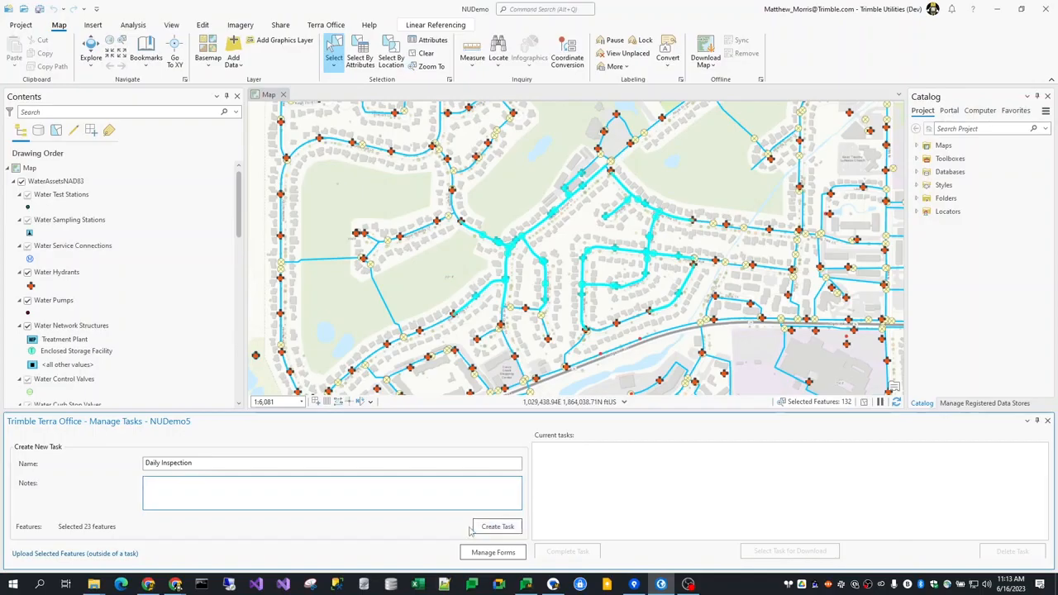
left_click(487, 552)
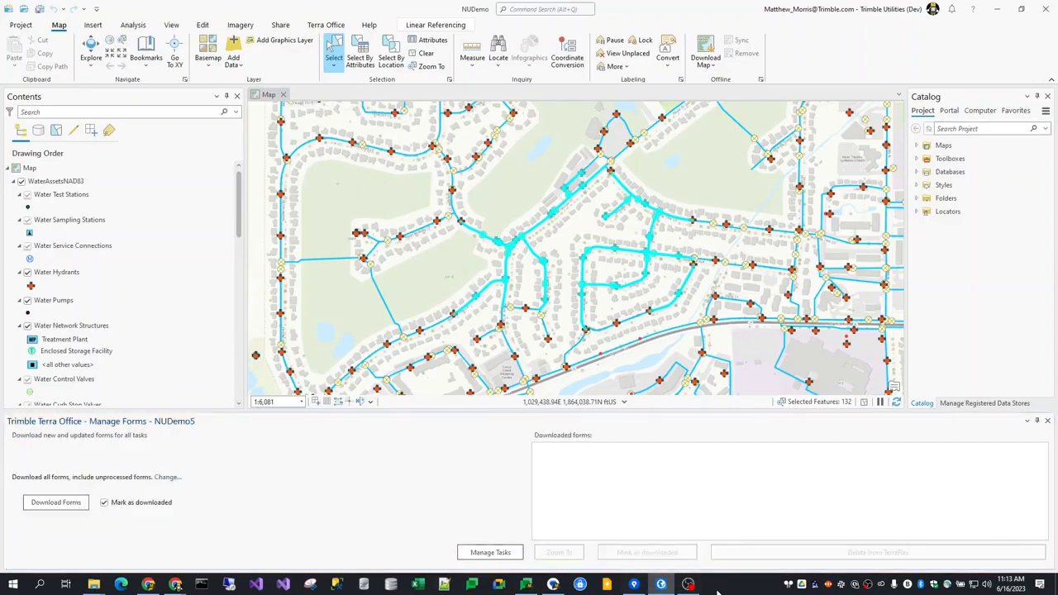